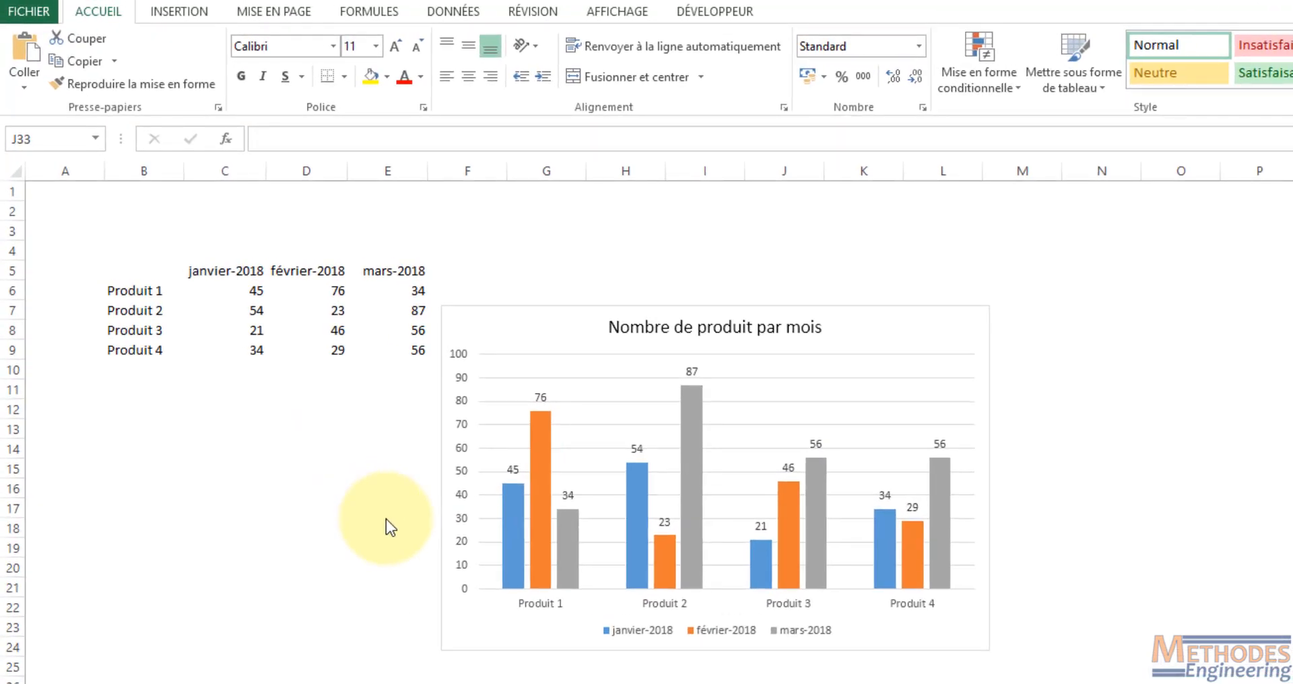
- Apply the quick layout with a data table below the columns and a vertical axis title to the product chart
{"action": "left_click", "coordinate": [626, 680]}
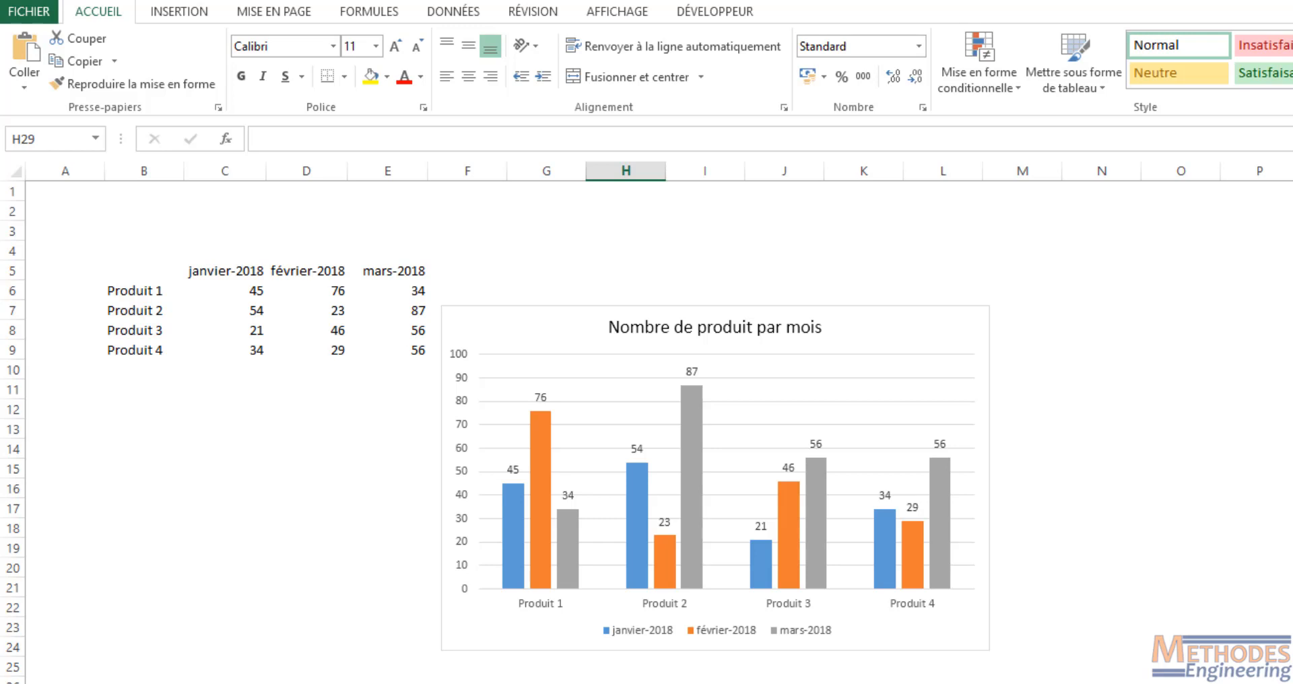
{"action": "left_click", "coordinate": [938, 643]}
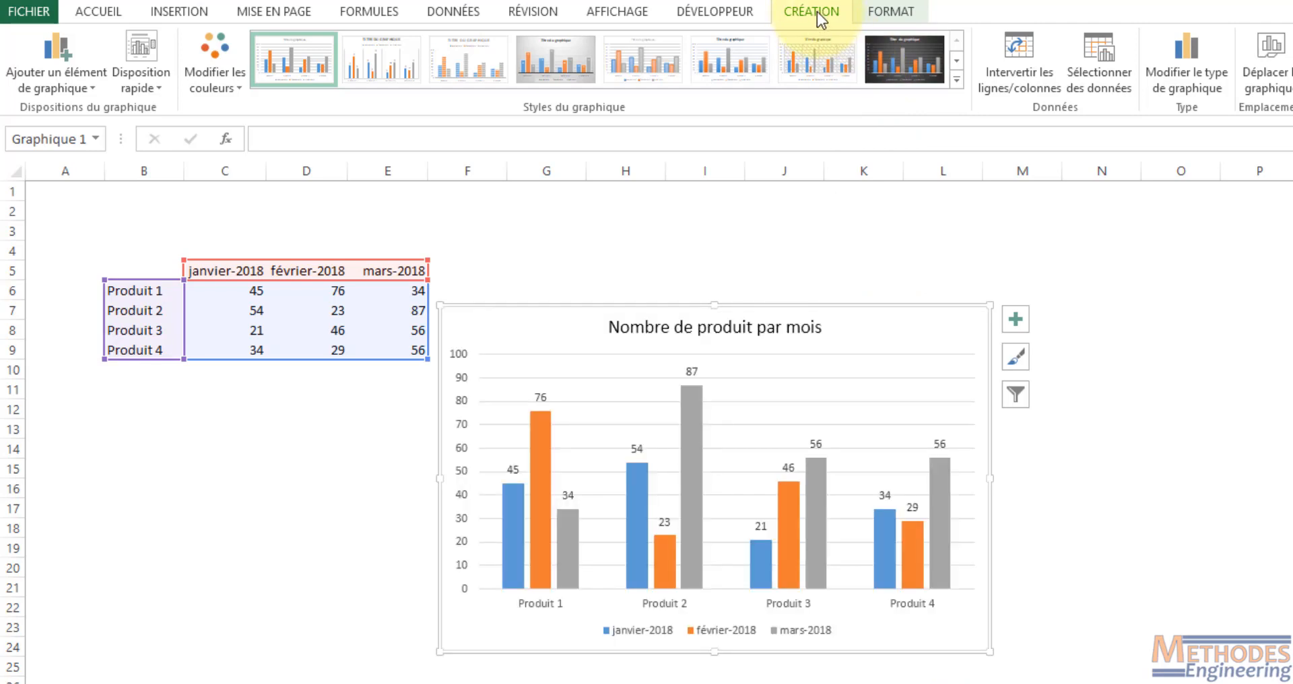
{"action": "left_click", "coordinate": [156, 89]}
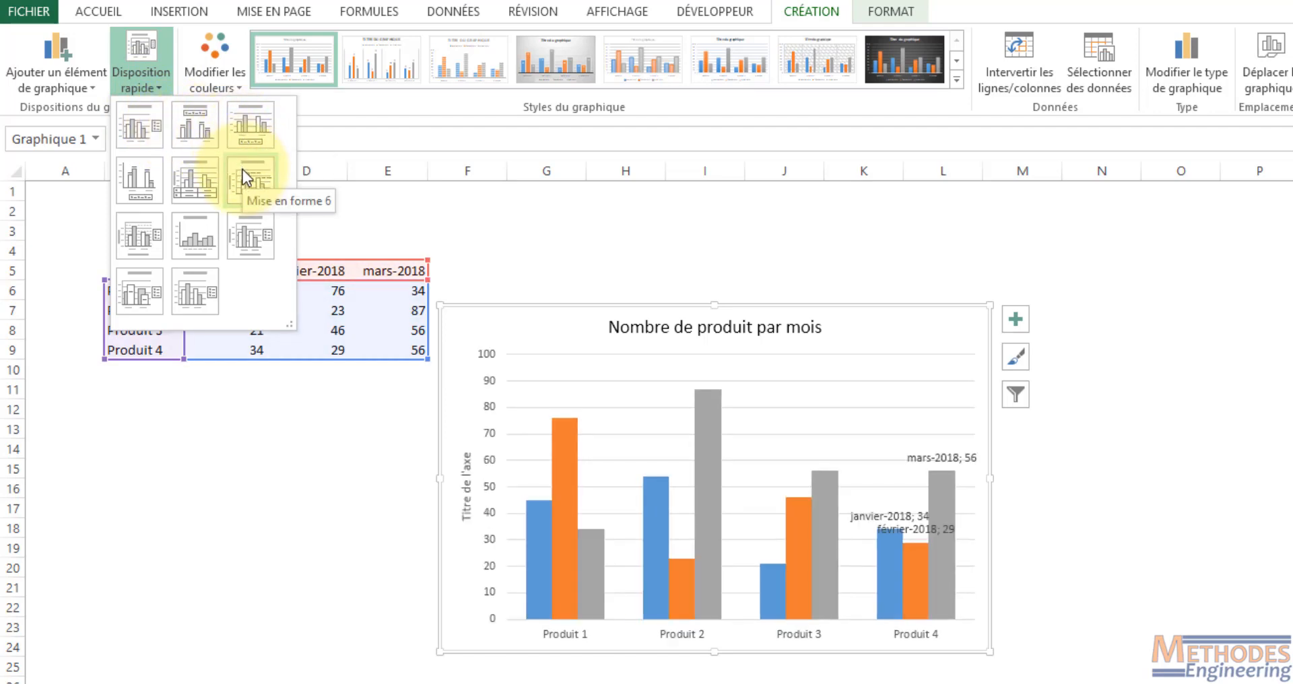
{"action": "left_click", "coordinate": [136, 176]}
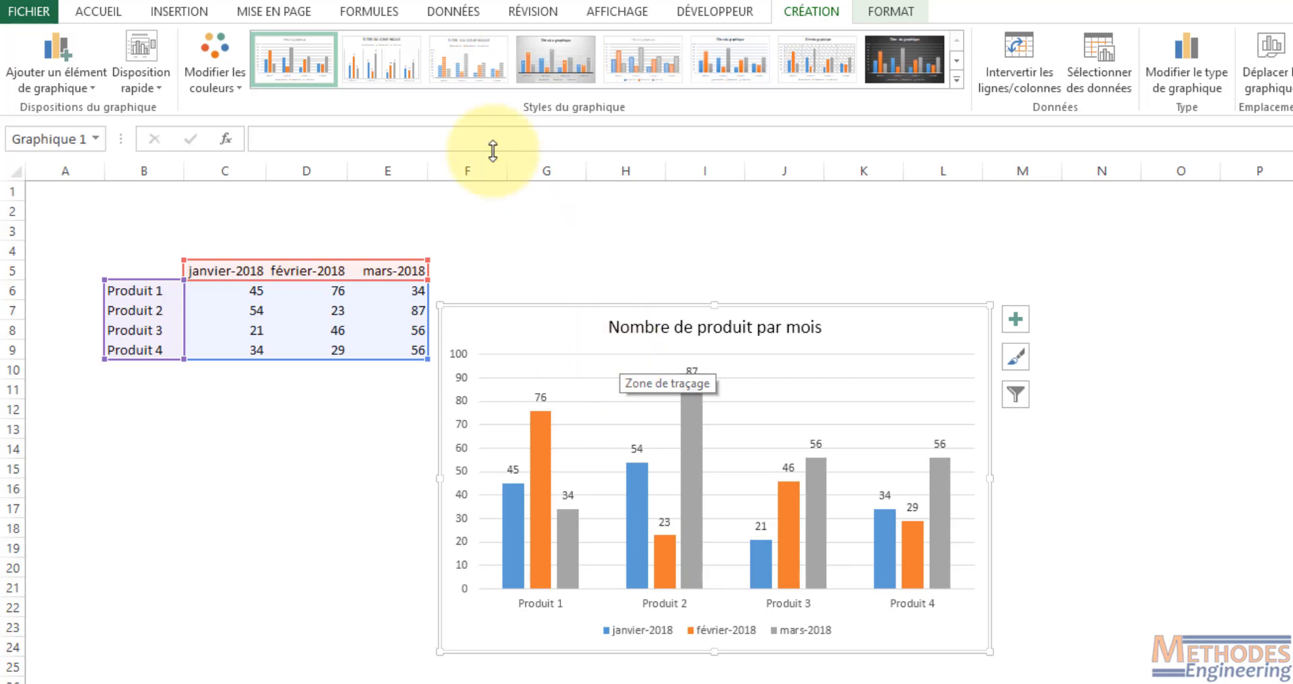
{"action": "left_click", "coordinate": [150, 87]}
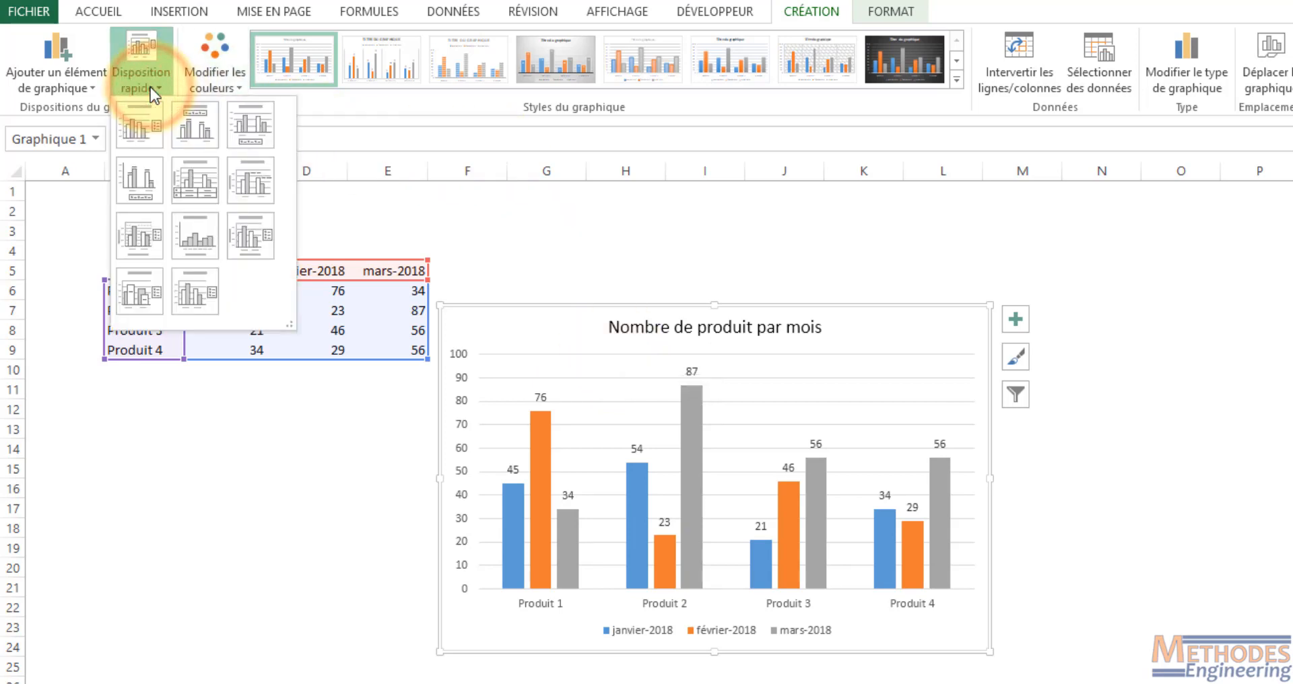
{"action": "left_click", "coordinate": [200, 191]}
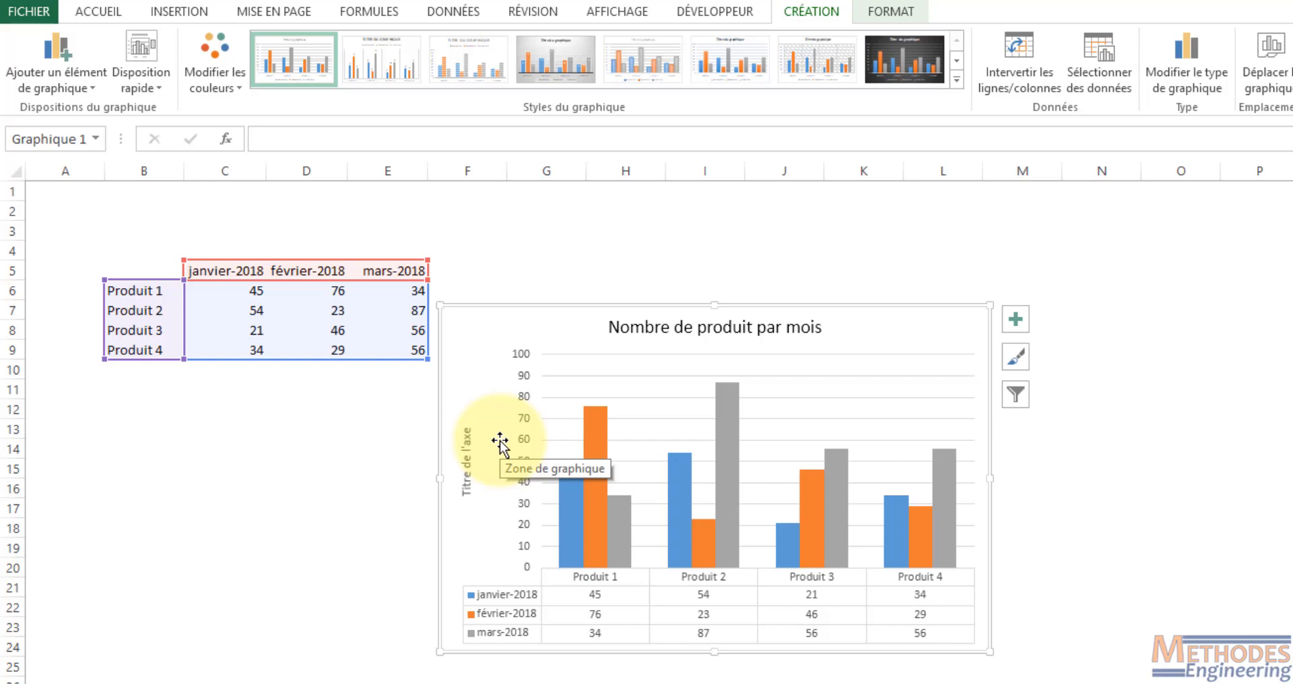
- Move the chart title to the chart's left edge and reapply the data-table quick layout to reset its position
{"action": "left_click_drag", "start_coordinate": [697, 332], "coordinate": [541, 330]}
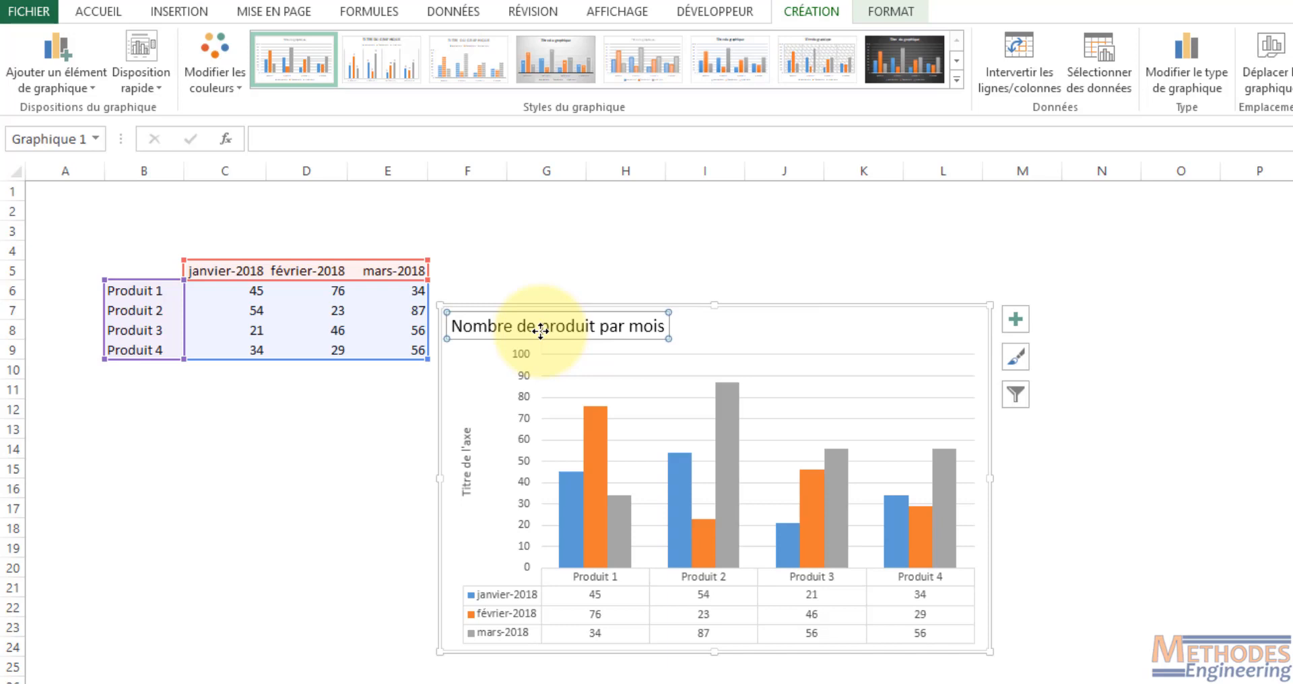
{"action": "left_click", "coordinate": [141, 80]}
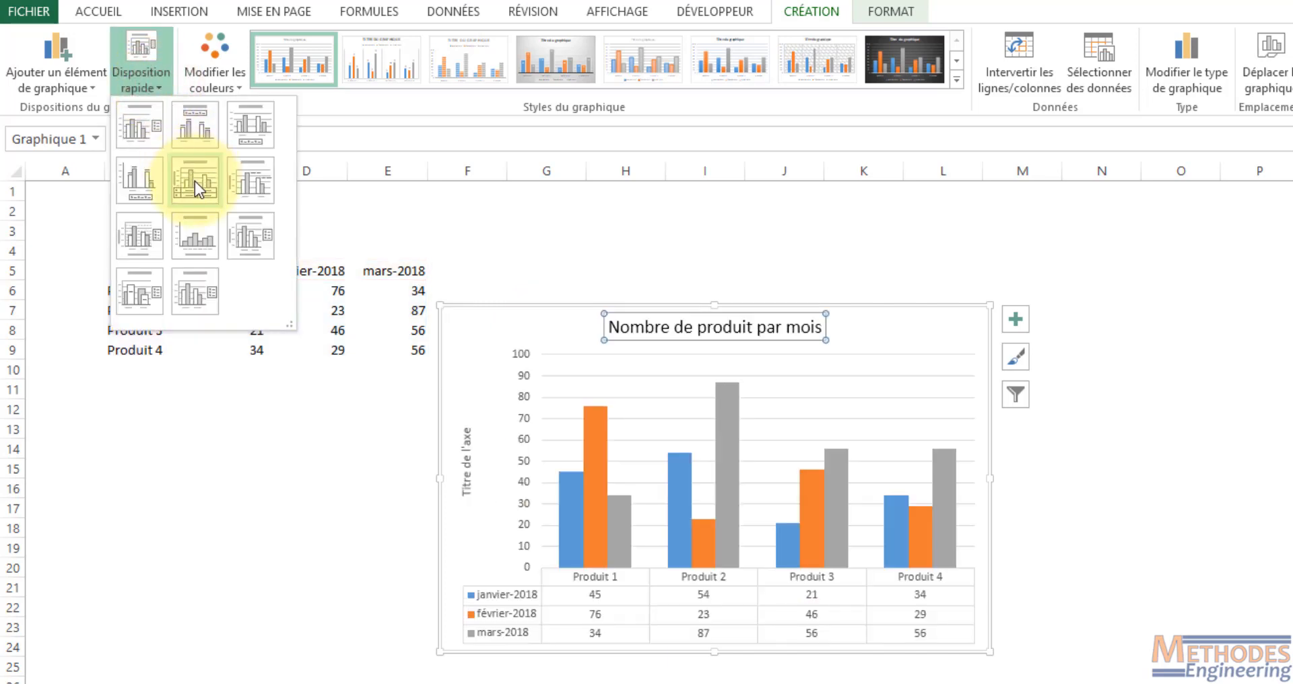
{"action": "left_click", "coordinate": [195, 180]}
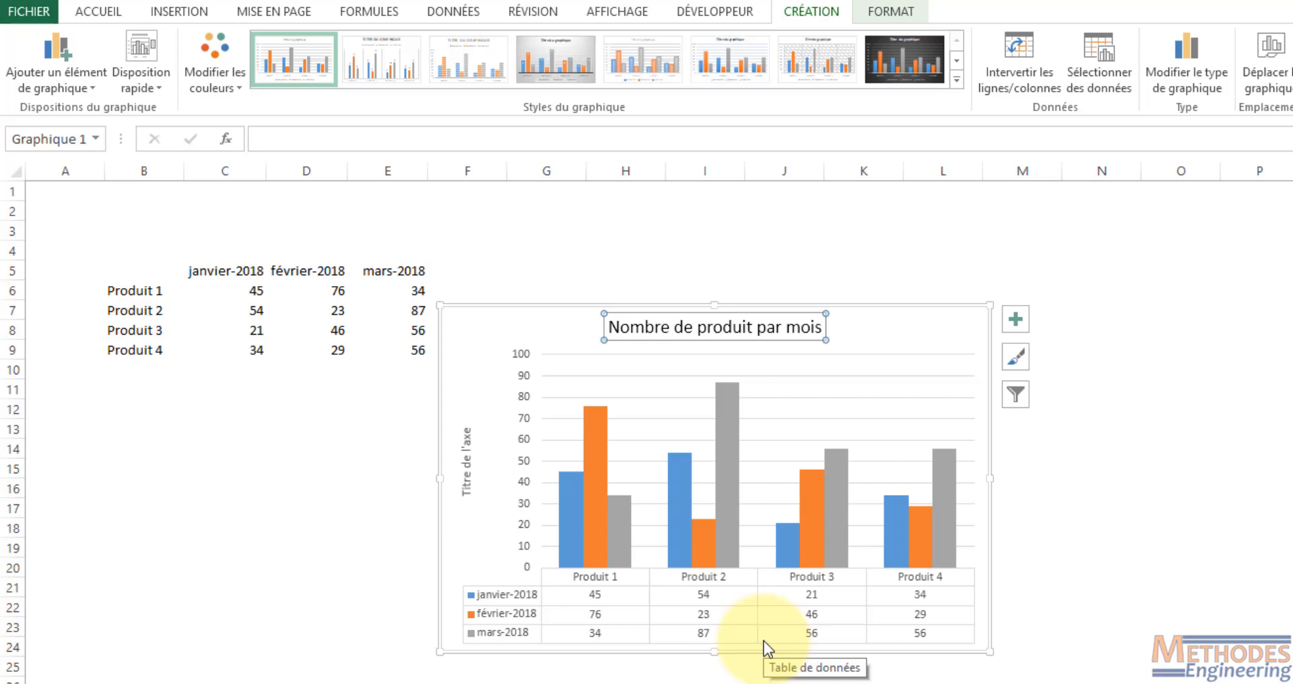
- Delete the chart title "Nombre de produit par mois" and the vertical axis title
{"action": "left_click", "coordinate": [627, 340]}
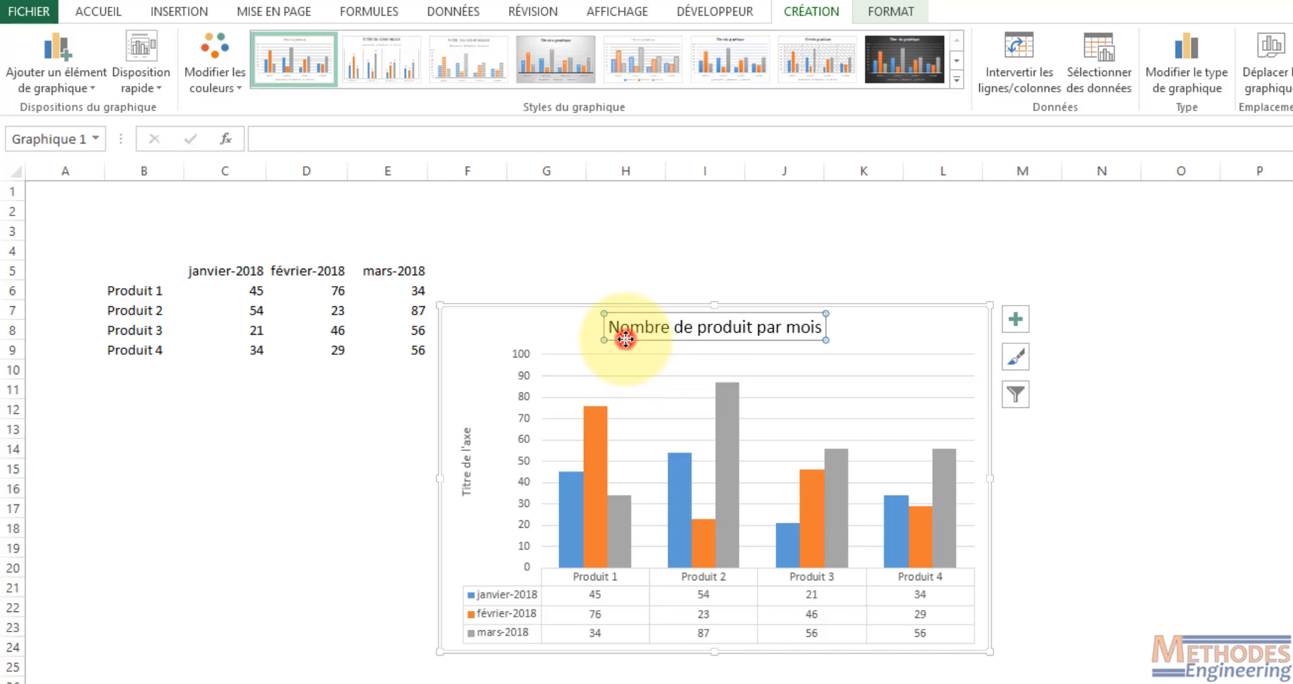
{"action": "key", "text": "Delete"}
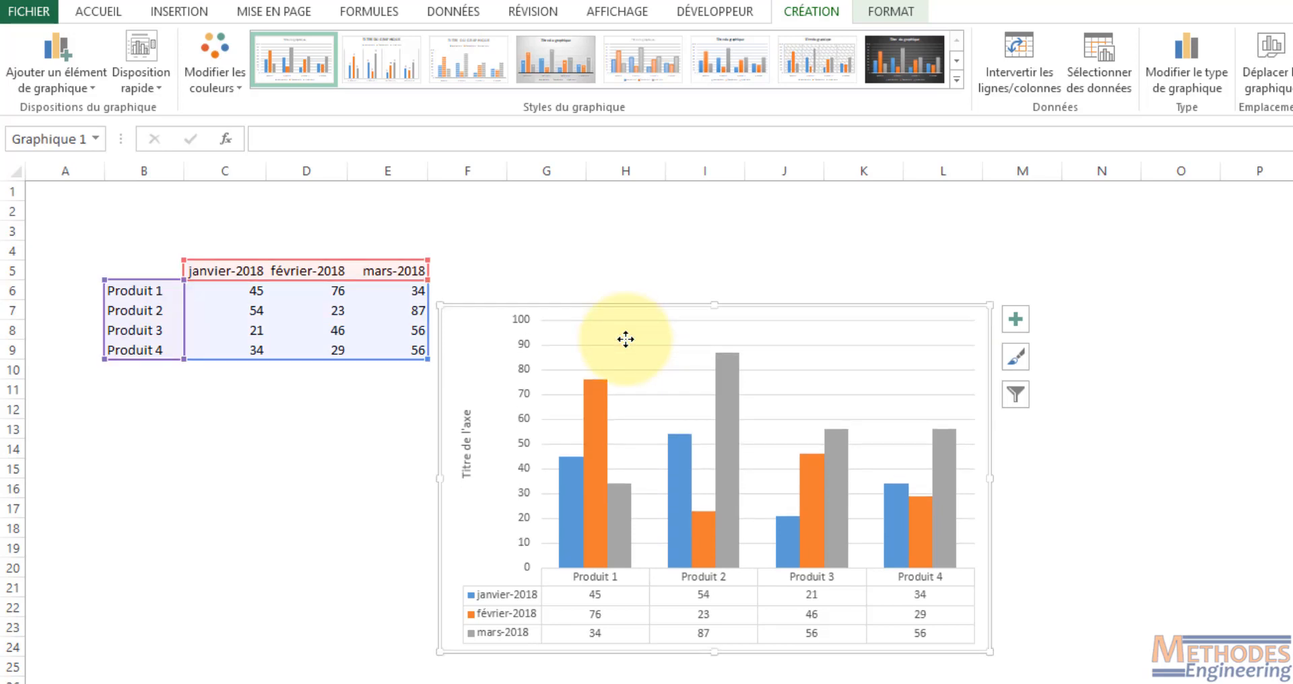
{"action": "left_click", "coordinate": [469, 467]}
{"action": "key", "text": "Delete"}
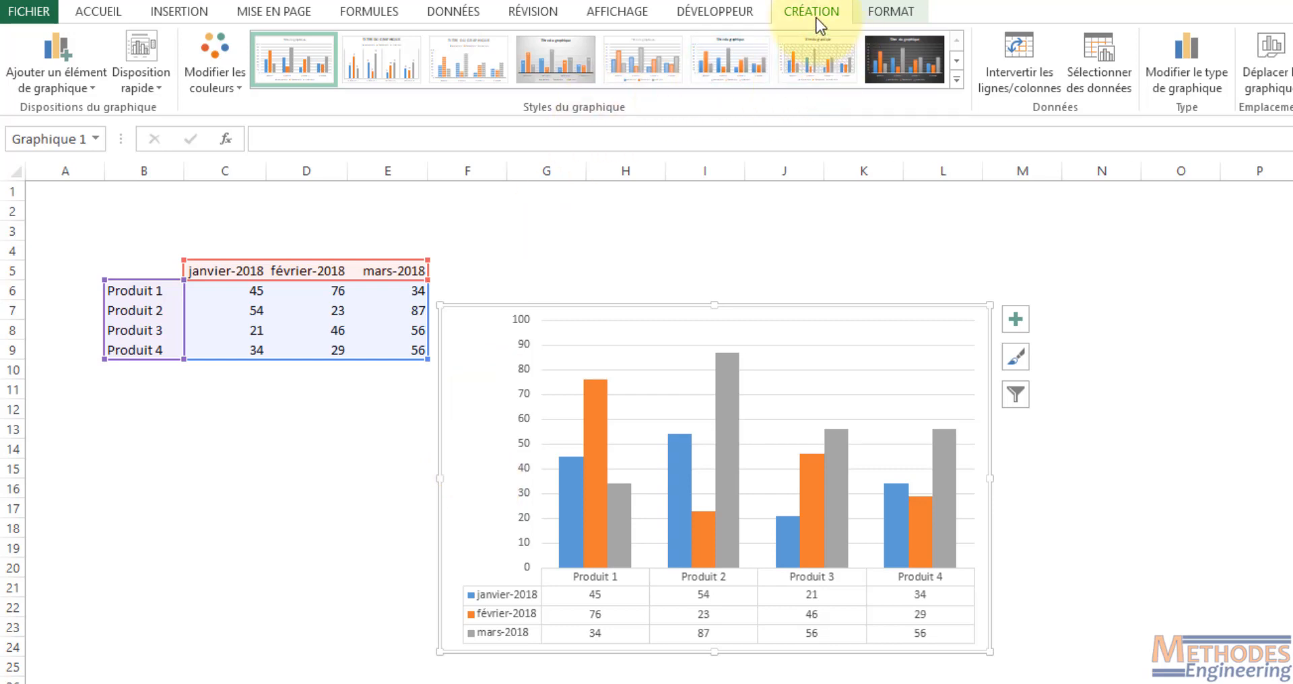
- Review the chart elements that can be added and add a chart title to the column chart
{"action": "left_click", "coordinate": [94, 89]}
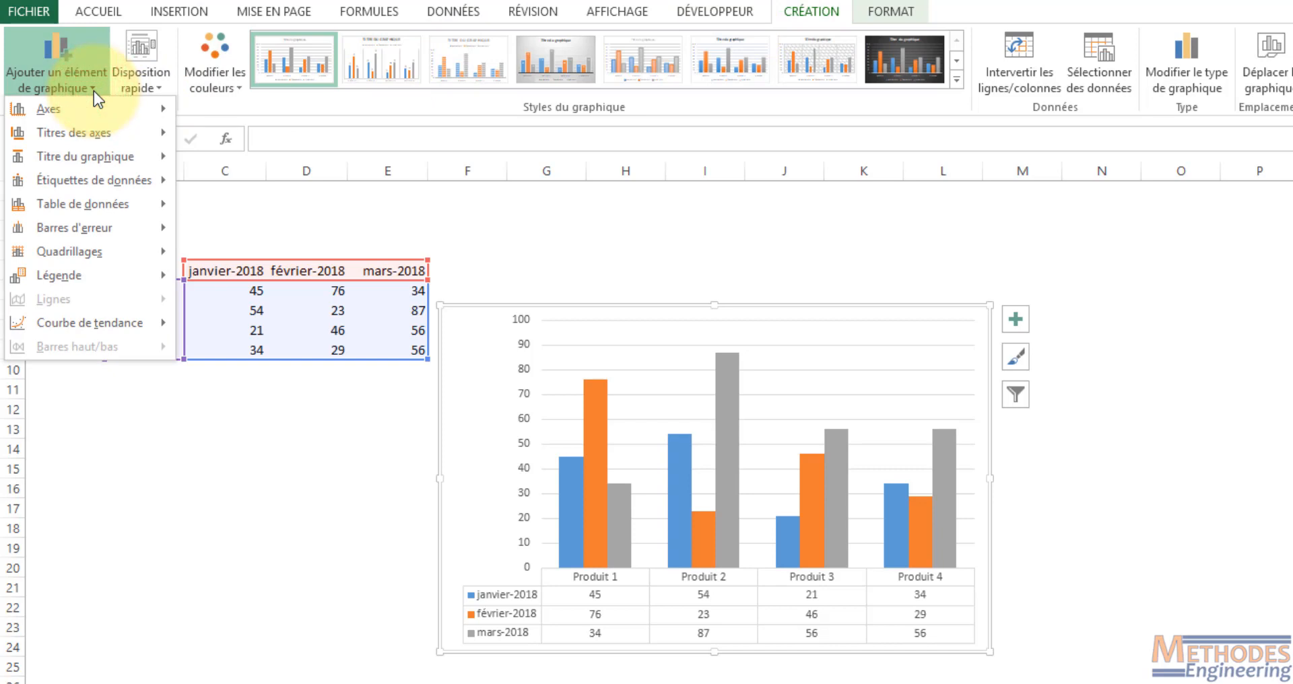
{"action": "left_click", "coordinate": [94, 91]}
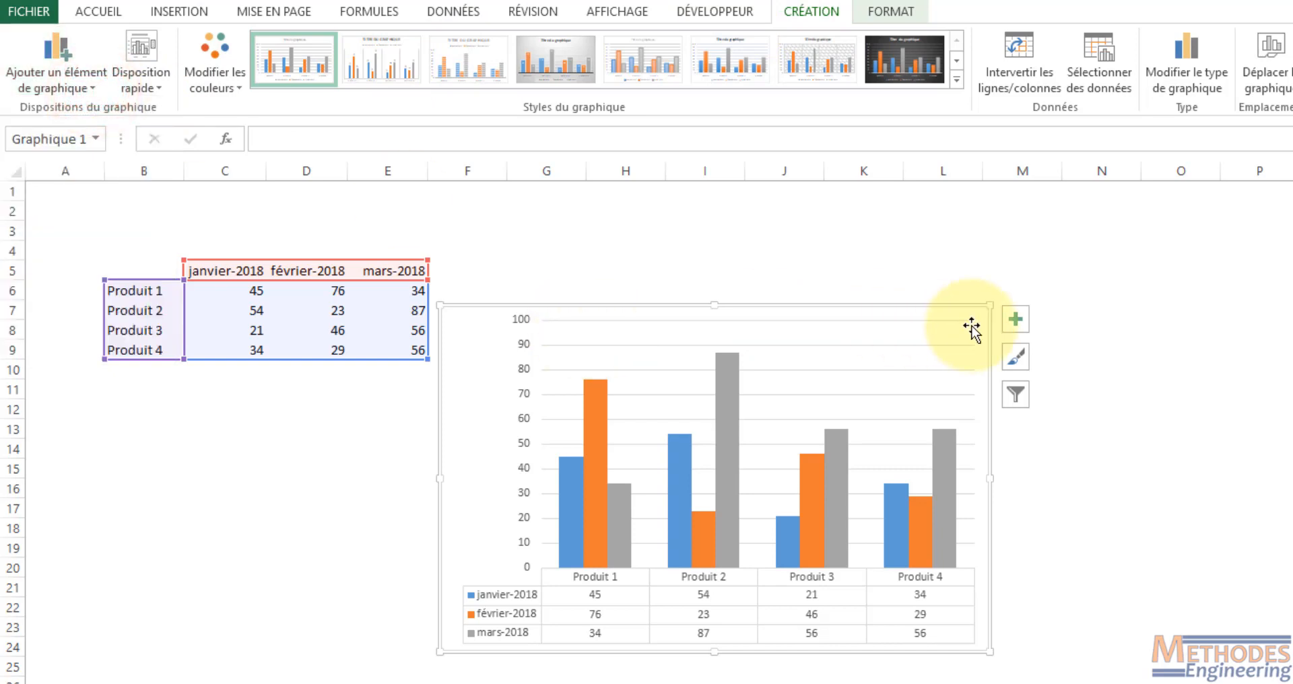
{"action": "left_click", "coordinate": [1022, 324]}
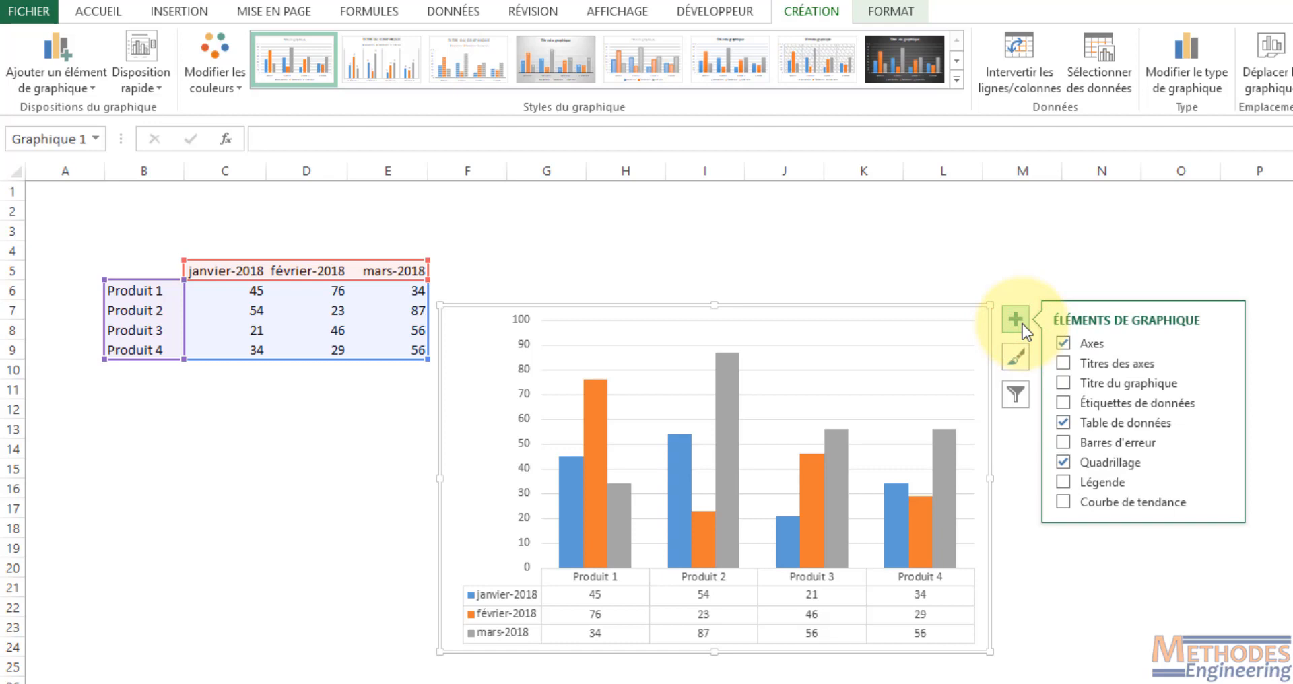
{"action": "left_click", "coordinate": [1063, 364]}
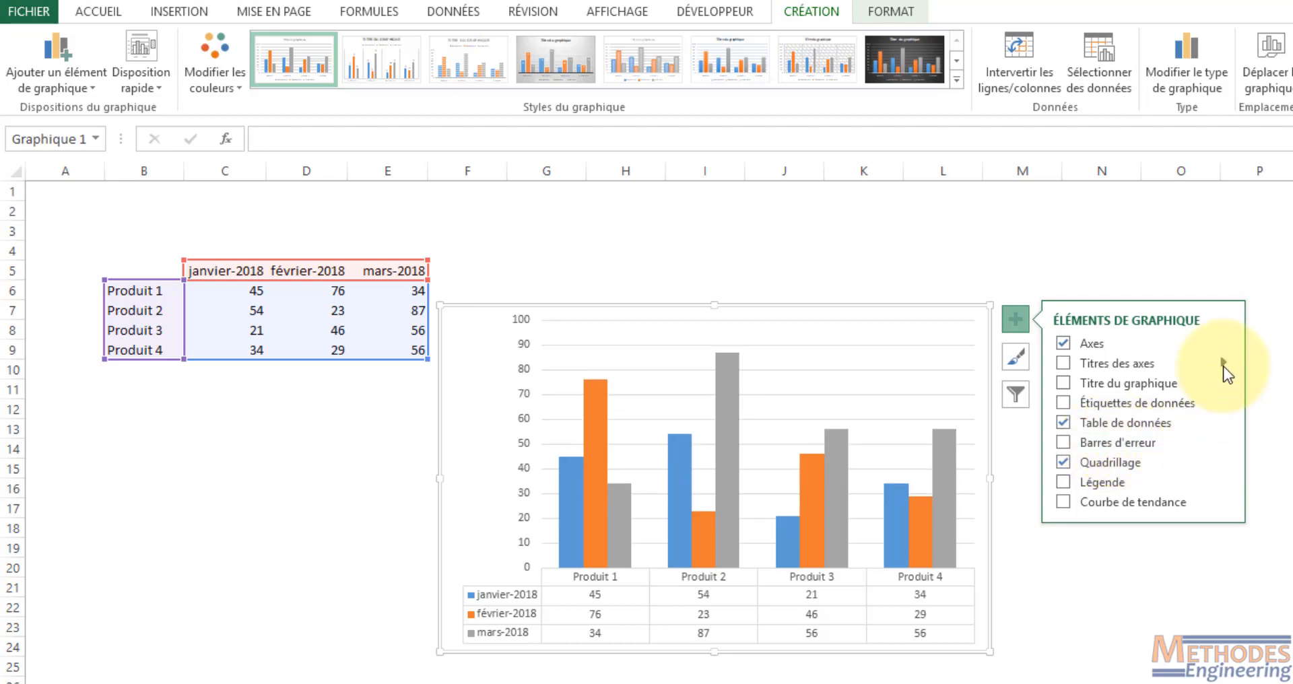
{"action": "mouse_move", "coordinate": [1223, 382]}
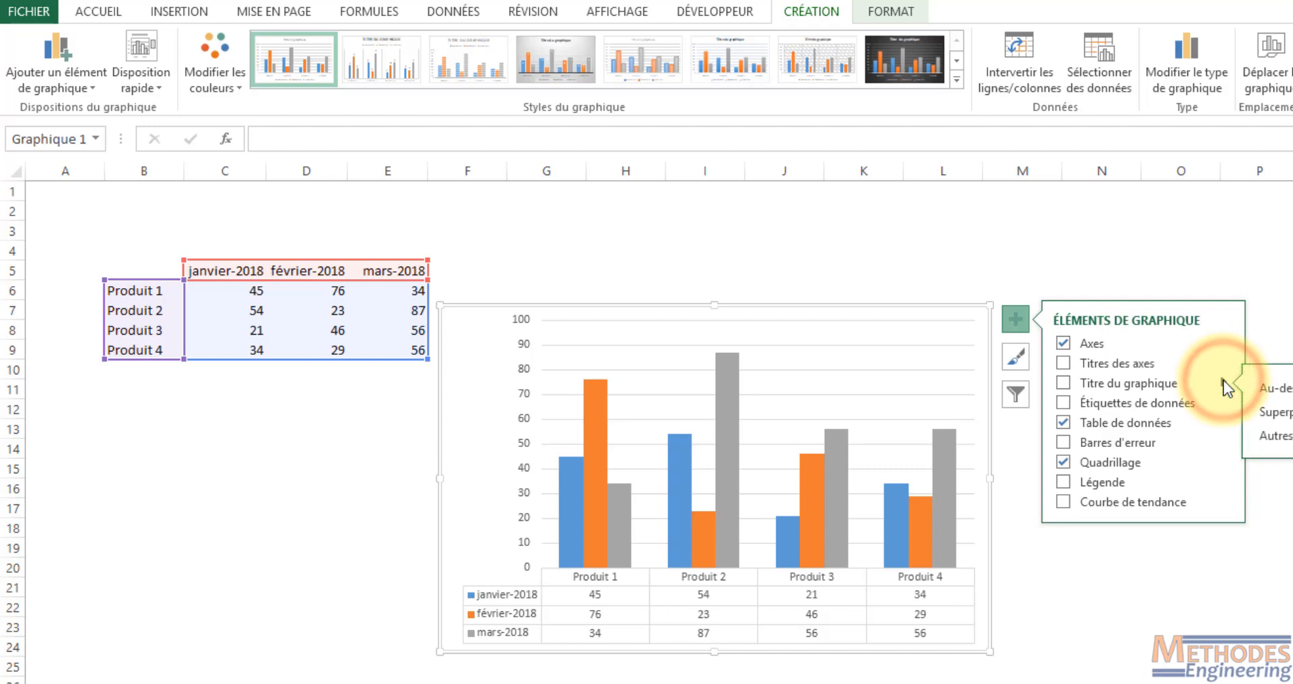
{"action": "left_click", "coordinate": [1017, 318]}
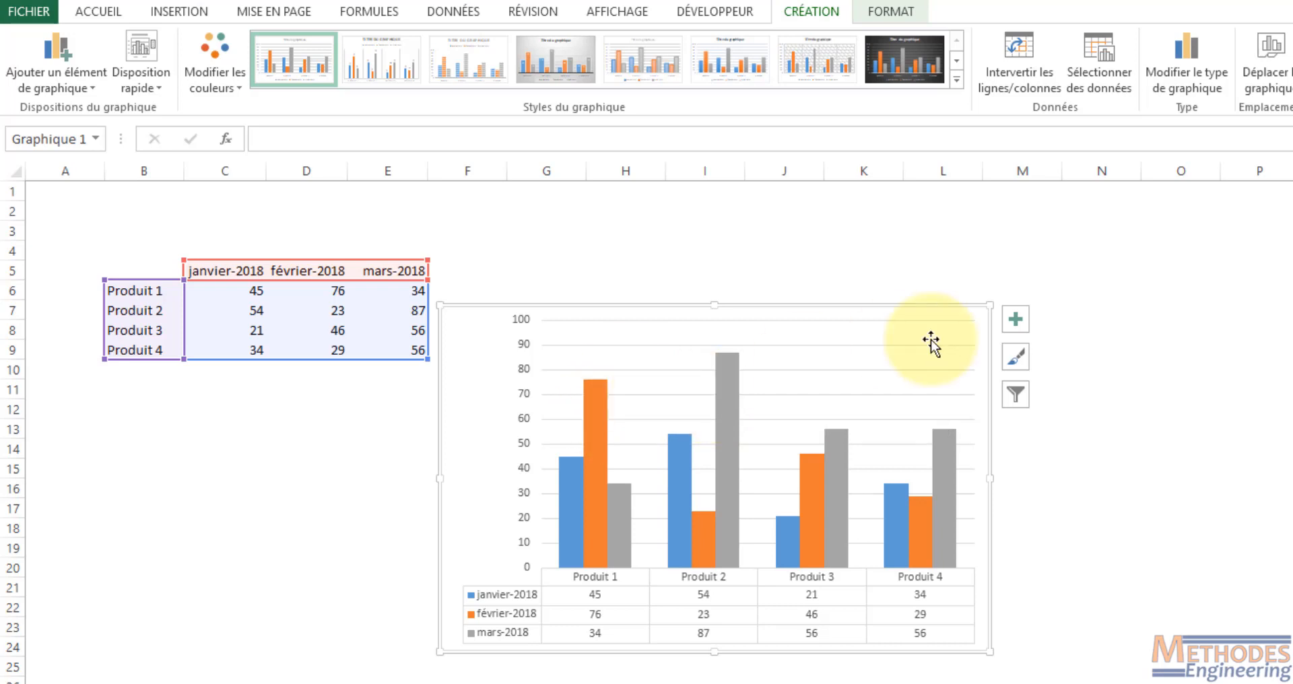
{"action": "left_click", "coordinate": [1017, 322]}
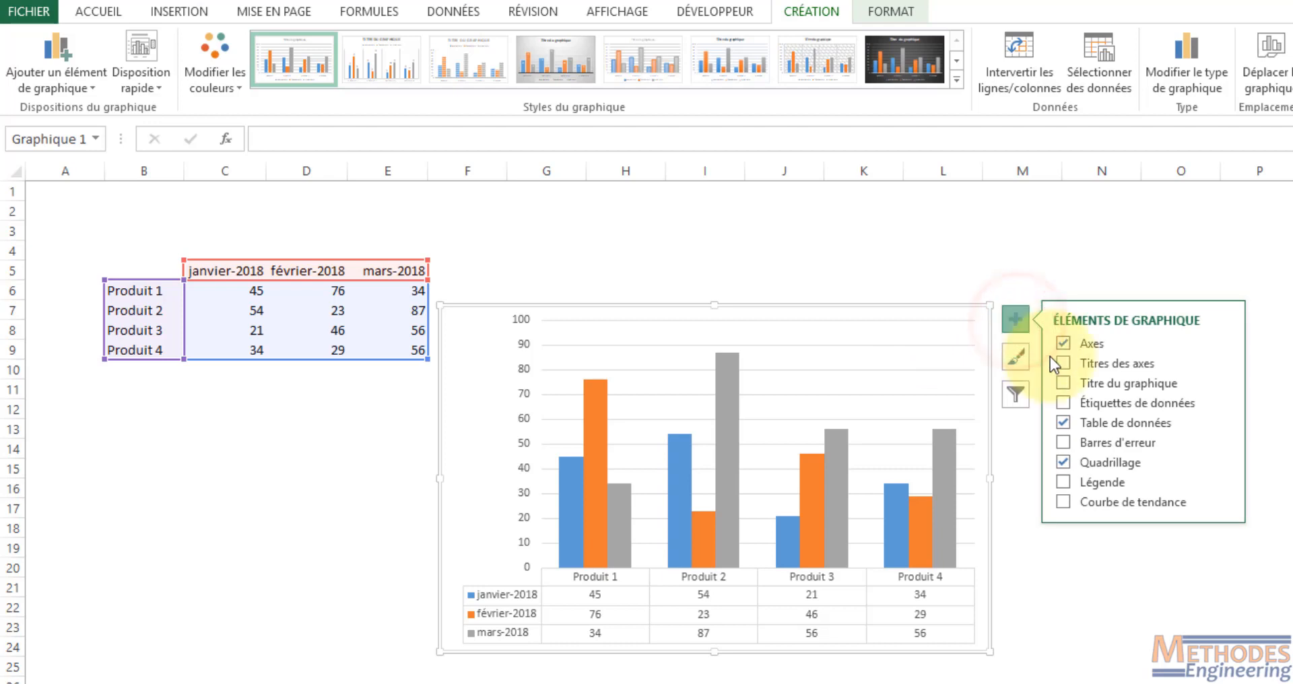
{"action": "left_click", "coordinate": [1063, 382]}
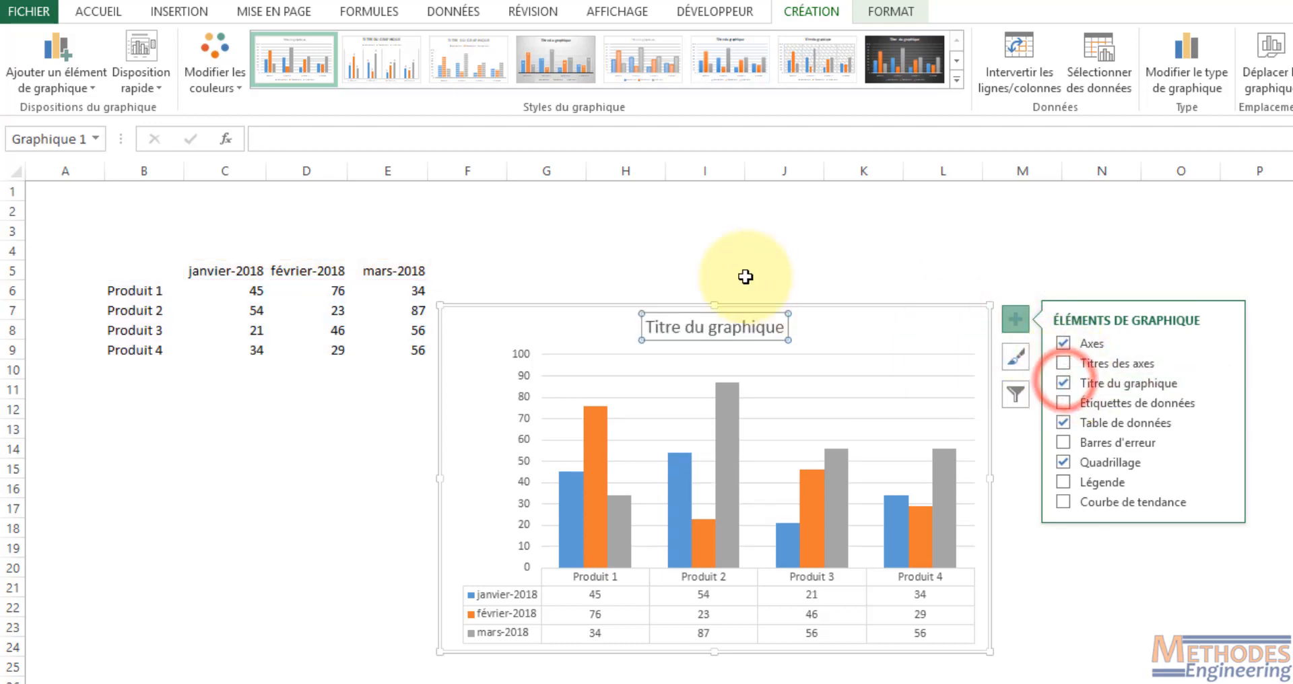
- Format the chart title as bold black text at size 20
{"action": "left_click", "coordinate": [684, 336]}
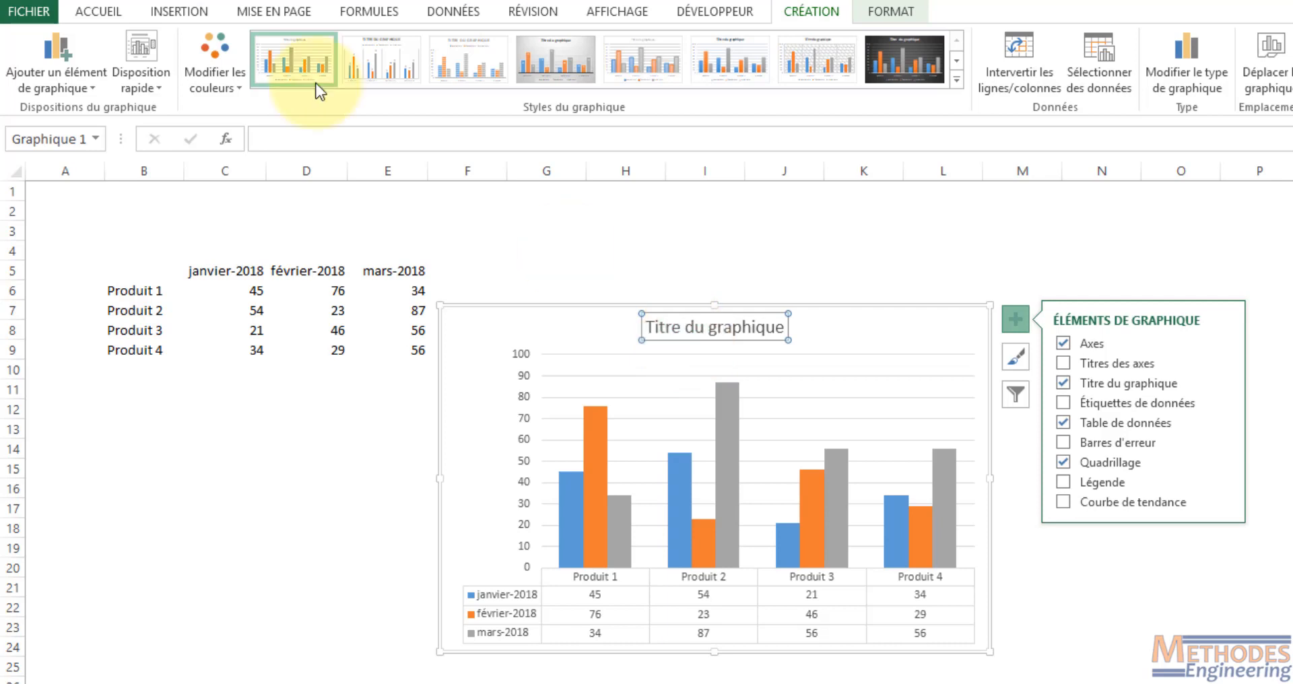
{"action": "left_click", "coordinate": [94, 14]}
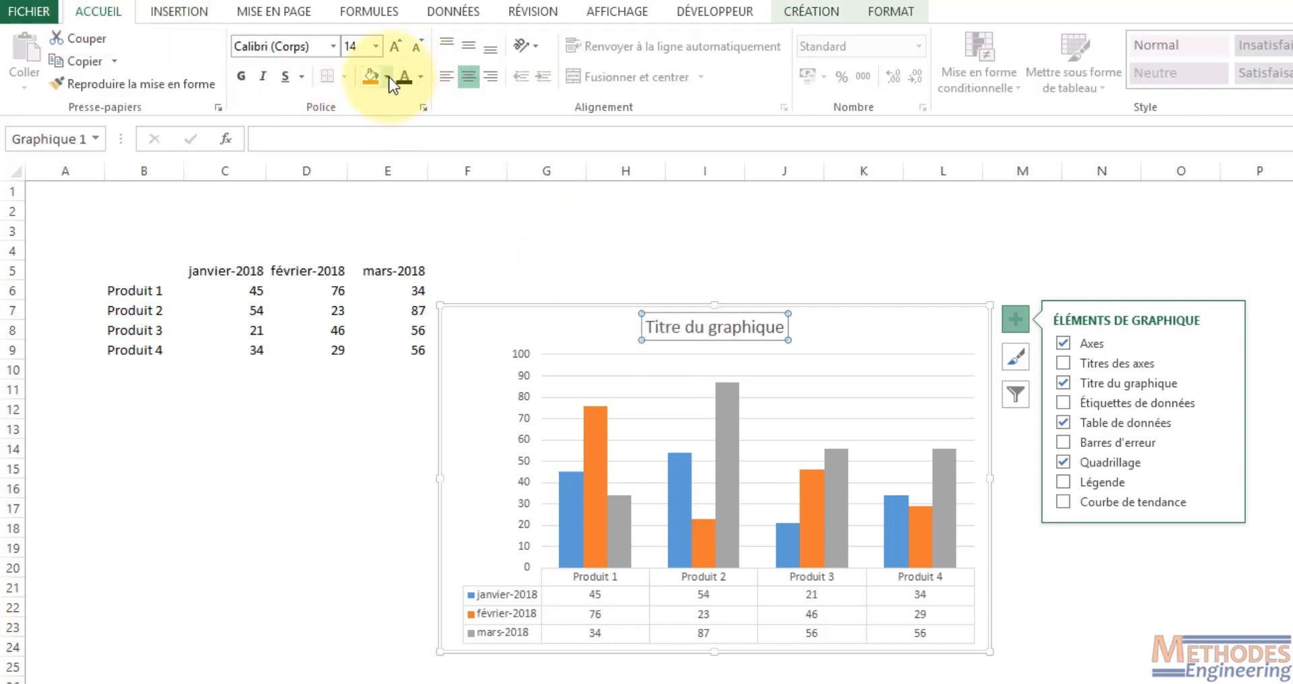
{"action": "left_click", "coordinate": [400, 46]}
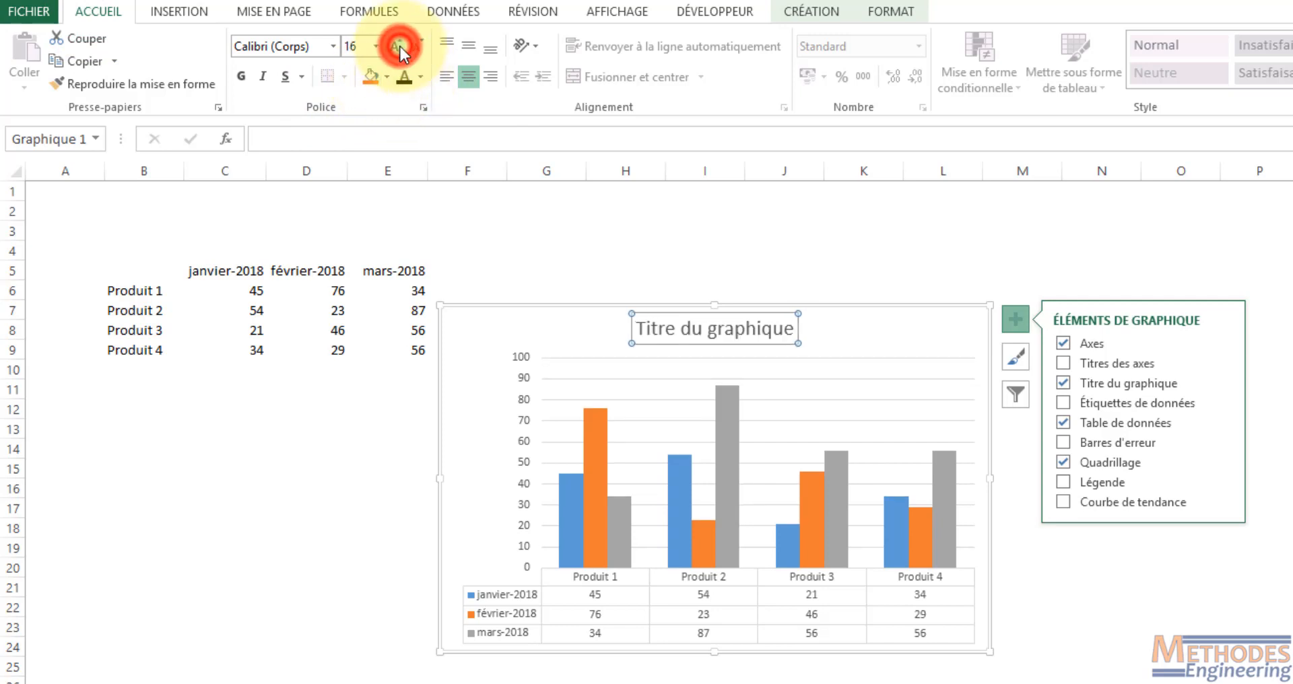
{"action": "left_click", "coordinate": [400, 46]}
{"action": "left_click", "coordinate": [400, 46]}
{"action": "left_click", "coordinate": [419, 77]}
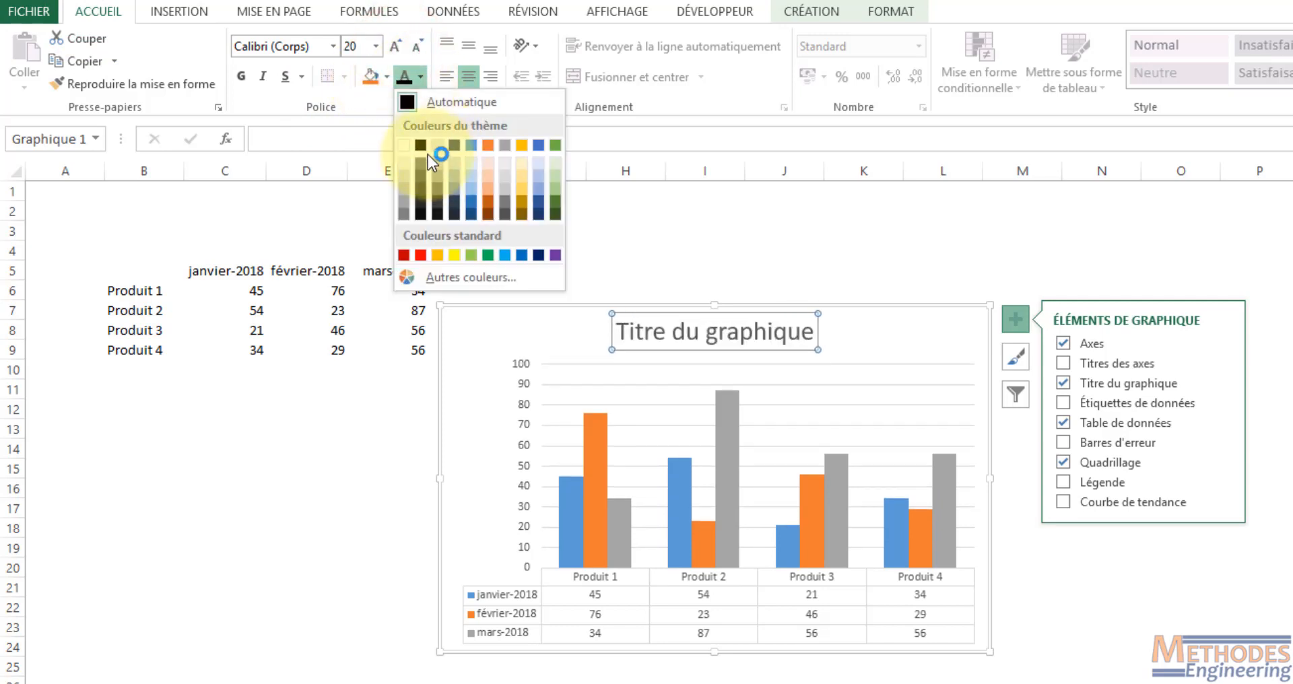
{"action": "left_click", "coordinate": [419, 147]}
{"action": "key", "text": "ctrl+g"}
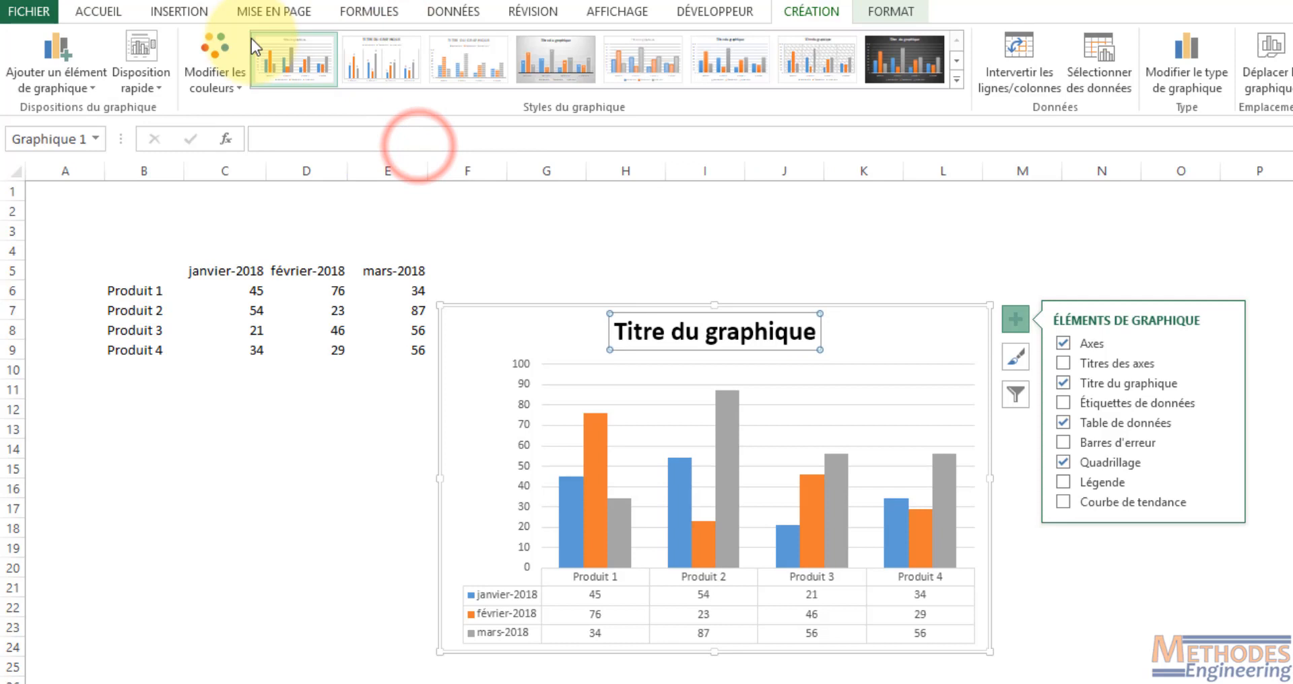
{"action": "left_click", "coordinate": [97, 11]}
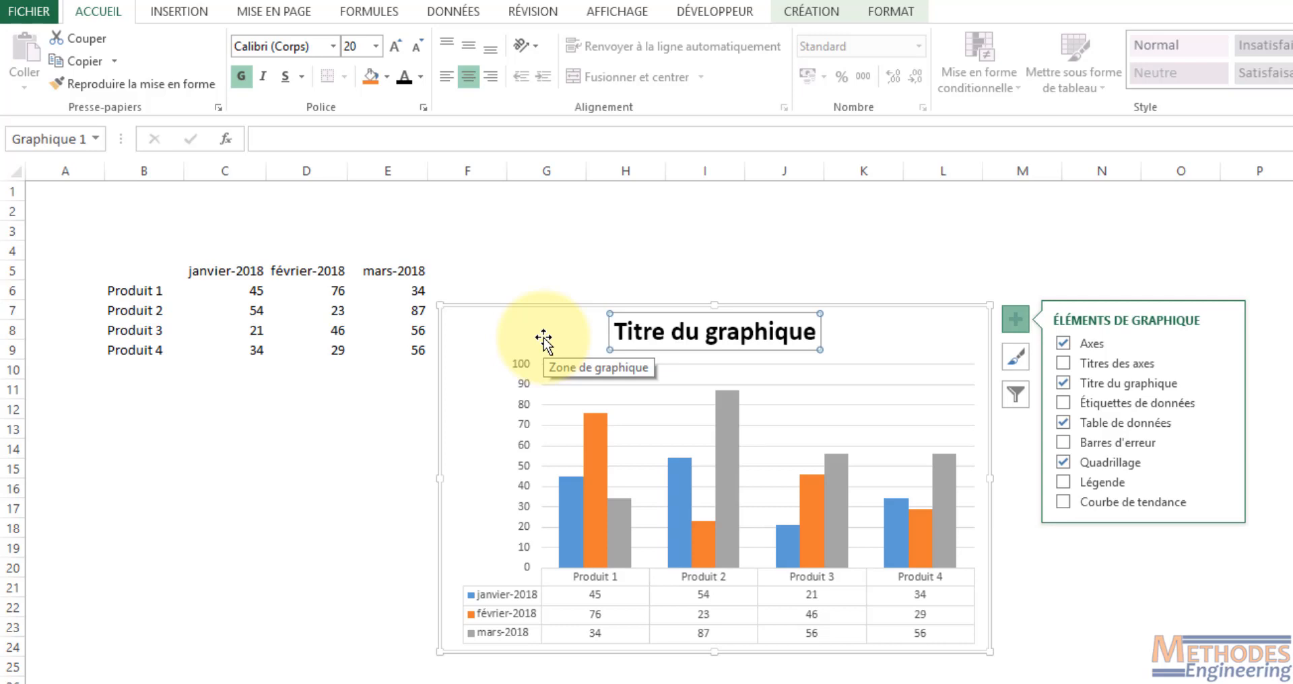
- Restore the chart title's original style, discarding its custom font formatting
{"action": "left_click", "coordinate": [891, 13]}
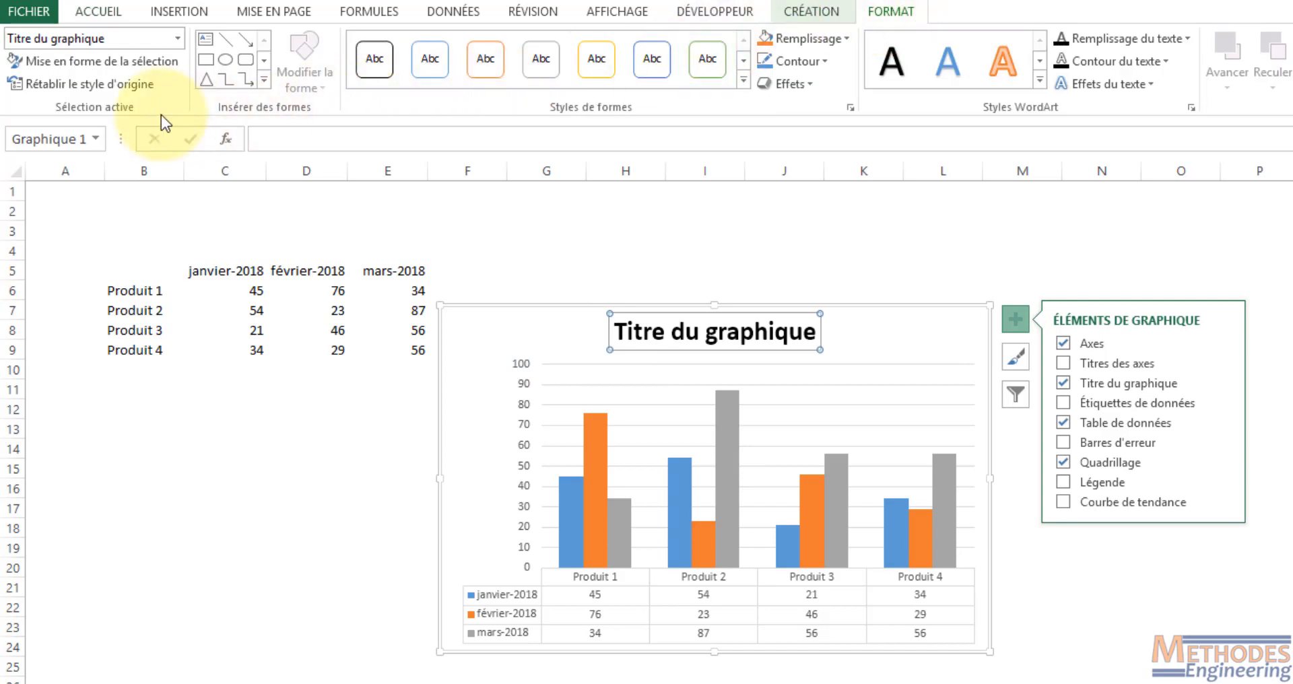
{"action": "left_click", "coordinate": [77, 84]}
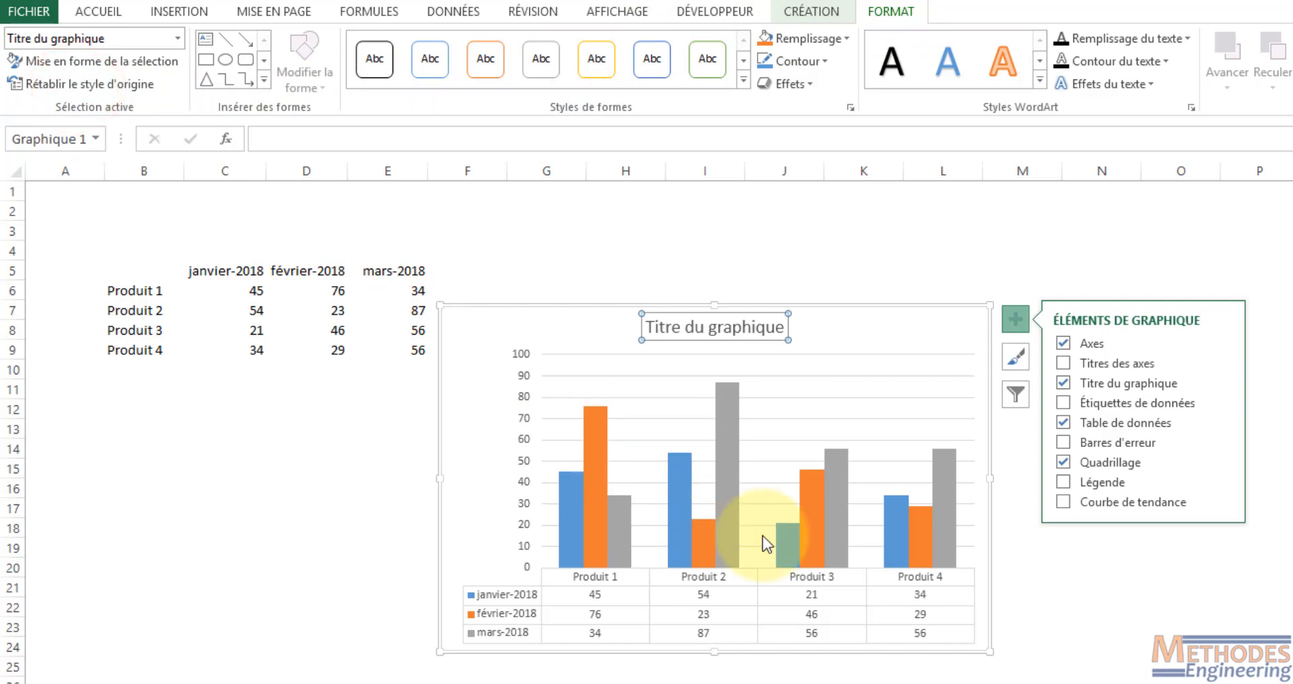
{"action": "right_click", "coordinate": [704, 339]}
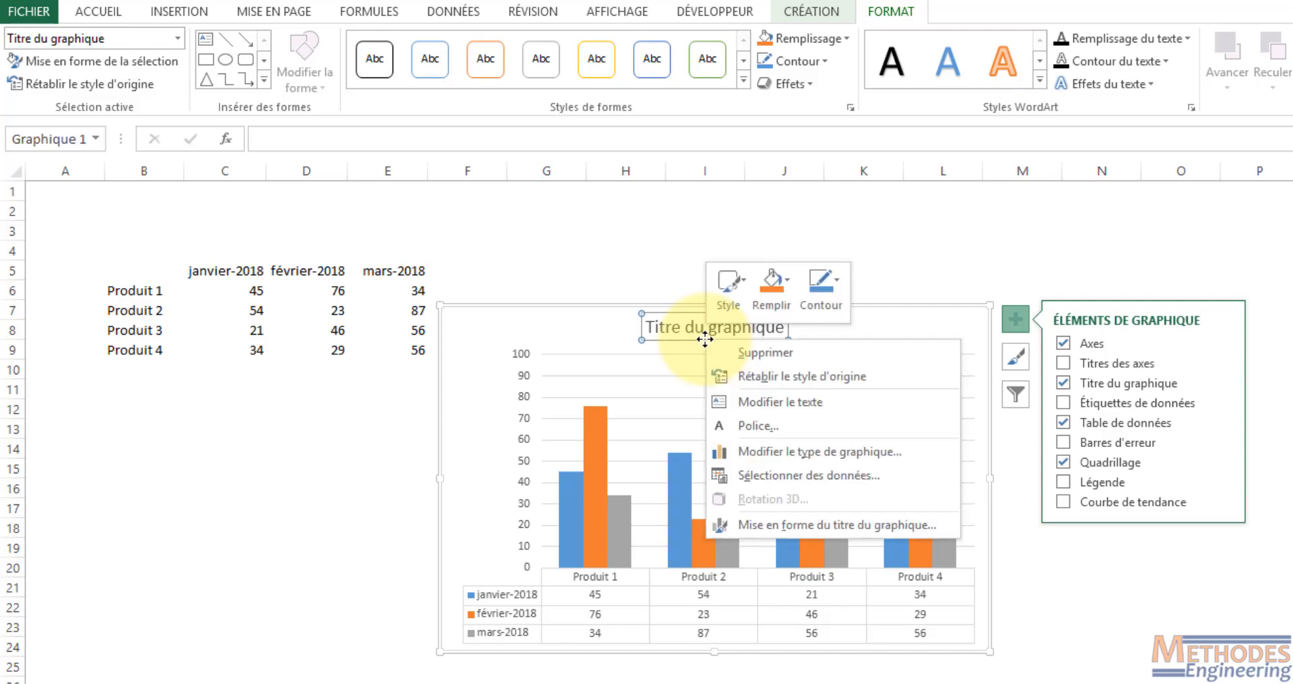
{"action": "right_click", "coordinate": [552, 329]}
{"action": "left_click", "coordinate": [672, 446]}
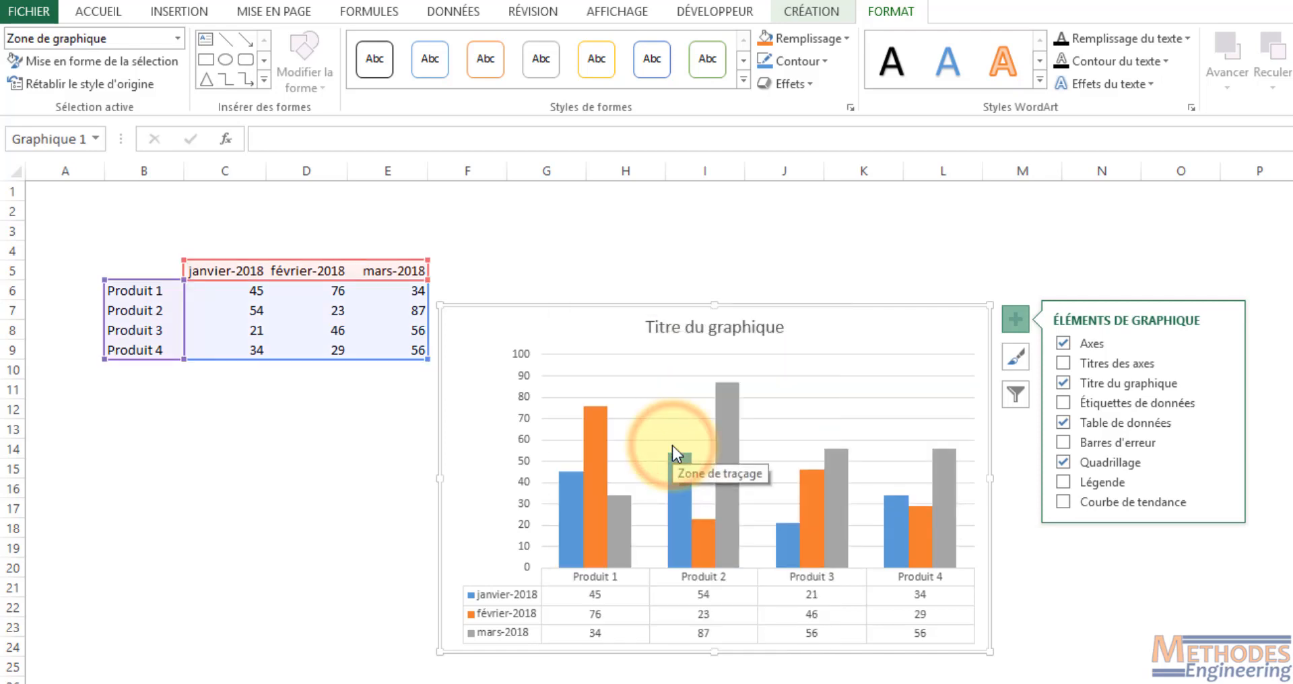